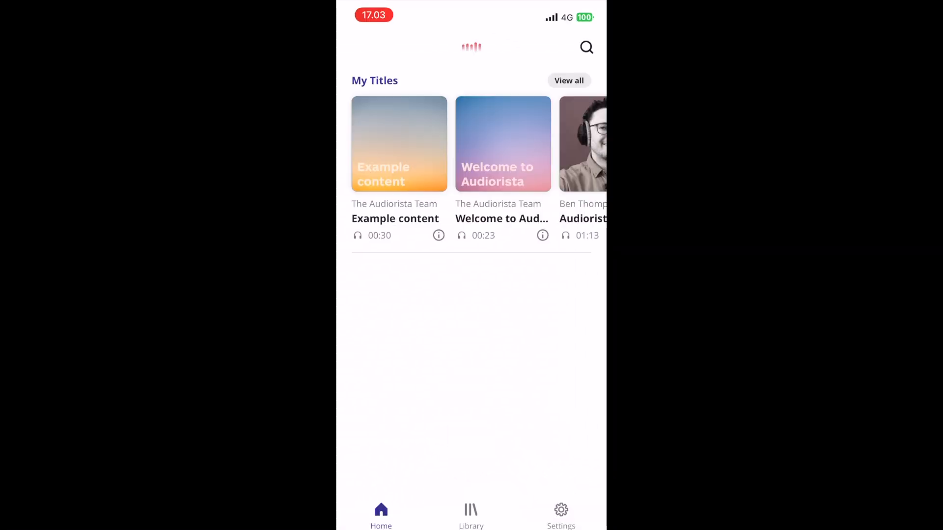
Look through the Library and Settings tabs of the mobile app and return to Home.
click(471, 515)
click(561, 516)
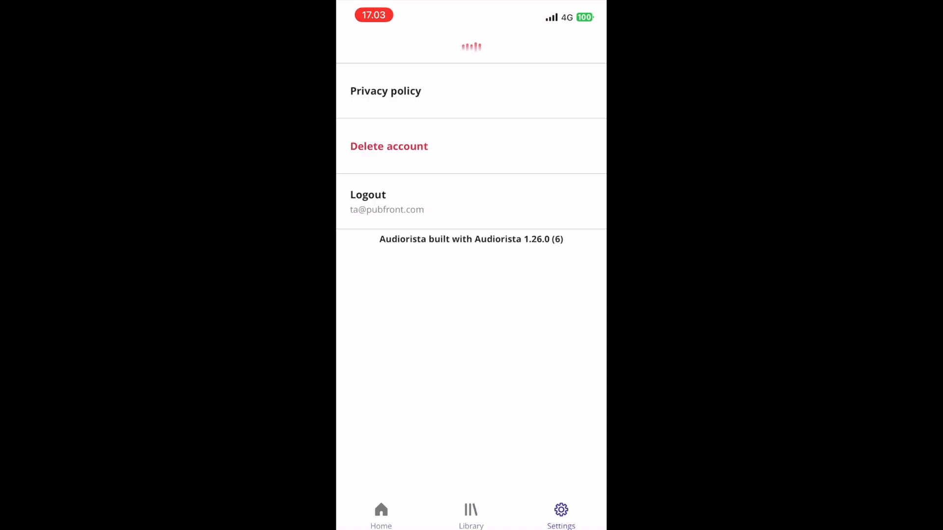
click(471, 516)
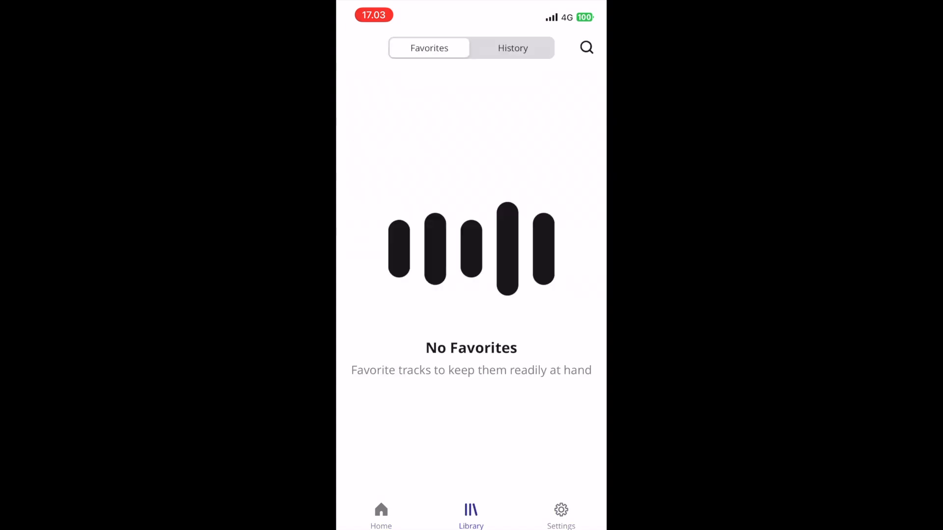
click(381, 515)
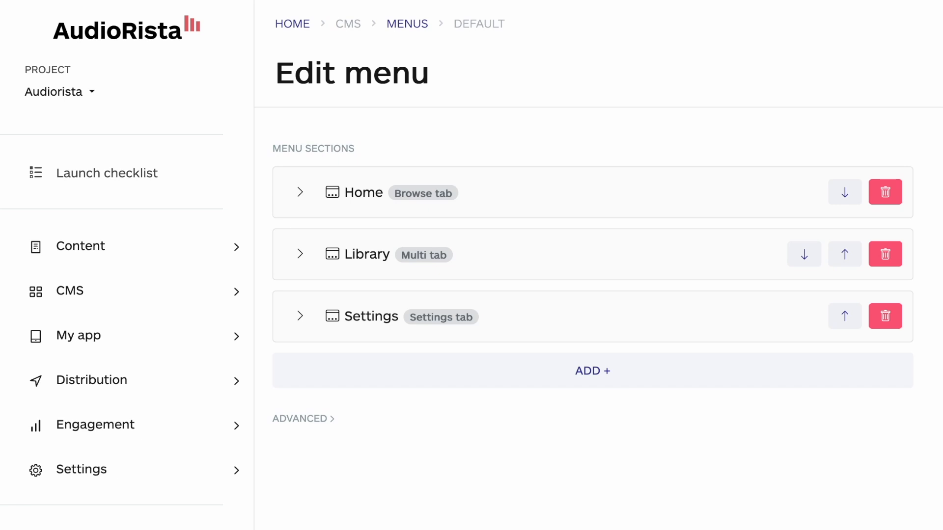
View the Feeds and Layouts pages of the CMS.
click(91, 390)
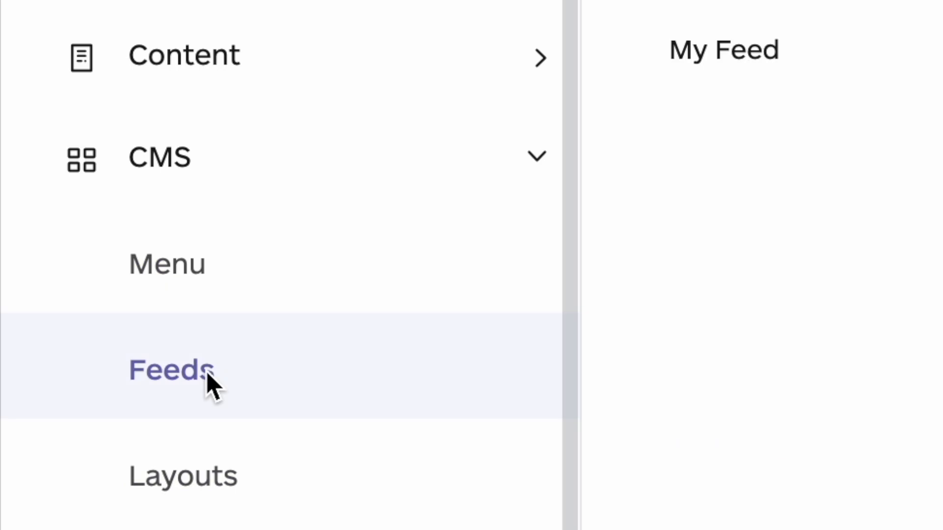
click(204, 483)
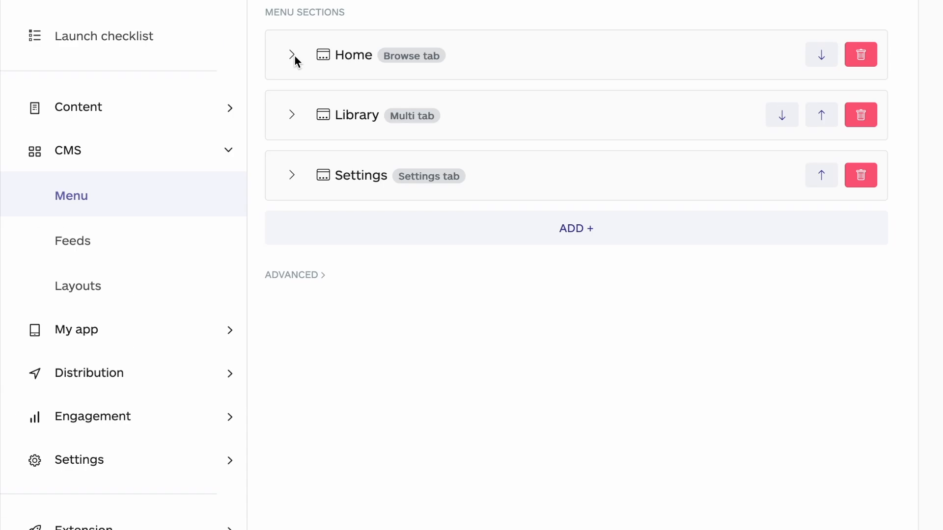
Expand the Home section of the CMS menu and examine its navbar, content type, icon and label options.
click(173, 133)
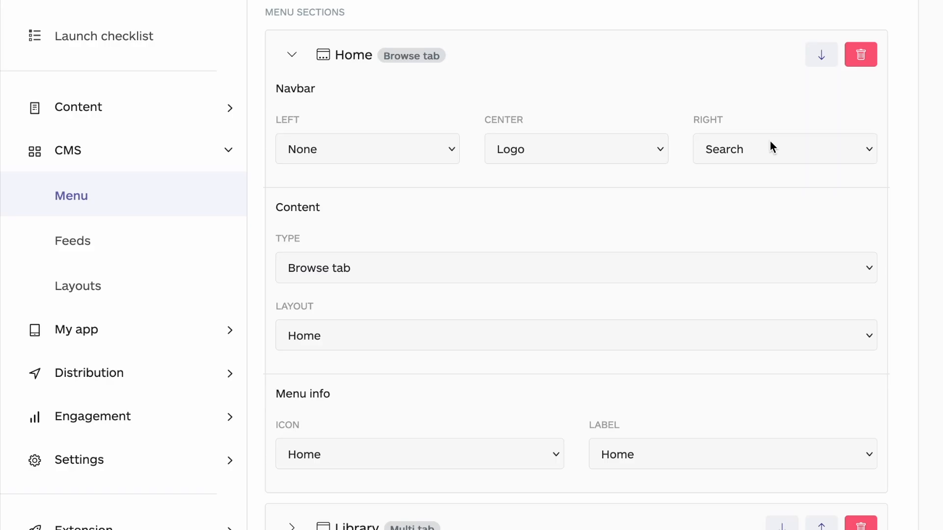
click(771, 146)
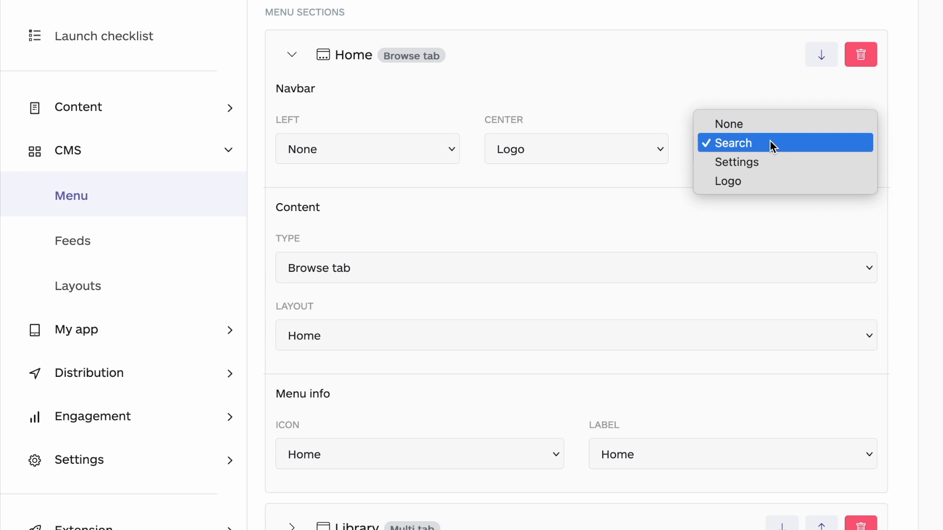
click(771, 142)
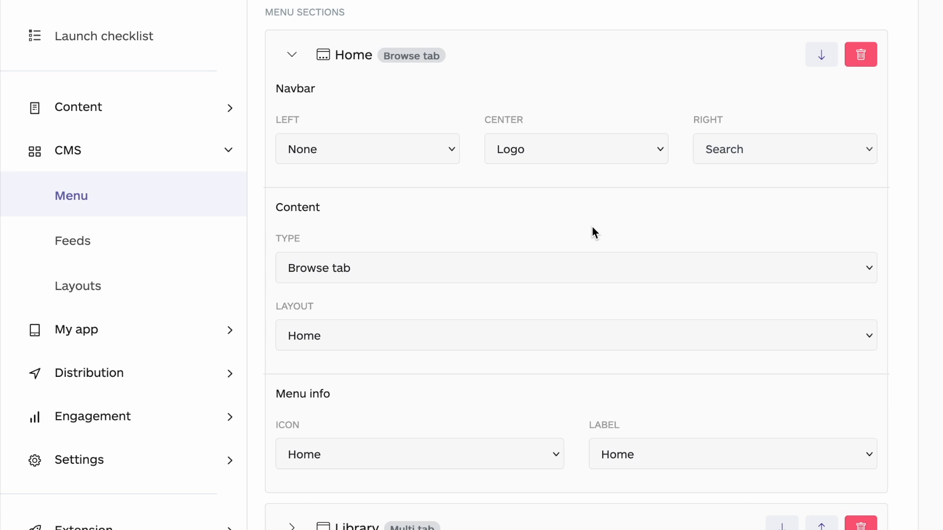
click(537, 268)
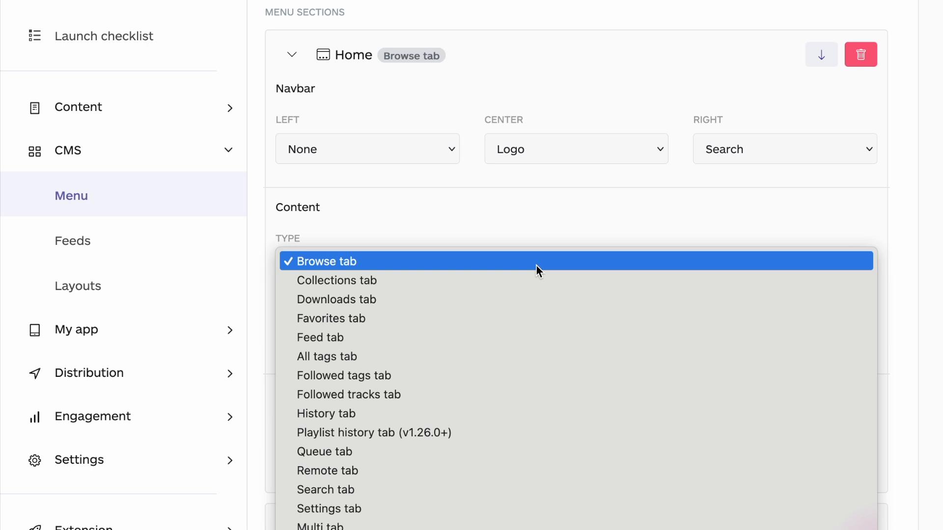
click(536, 266)
click(450, 447)
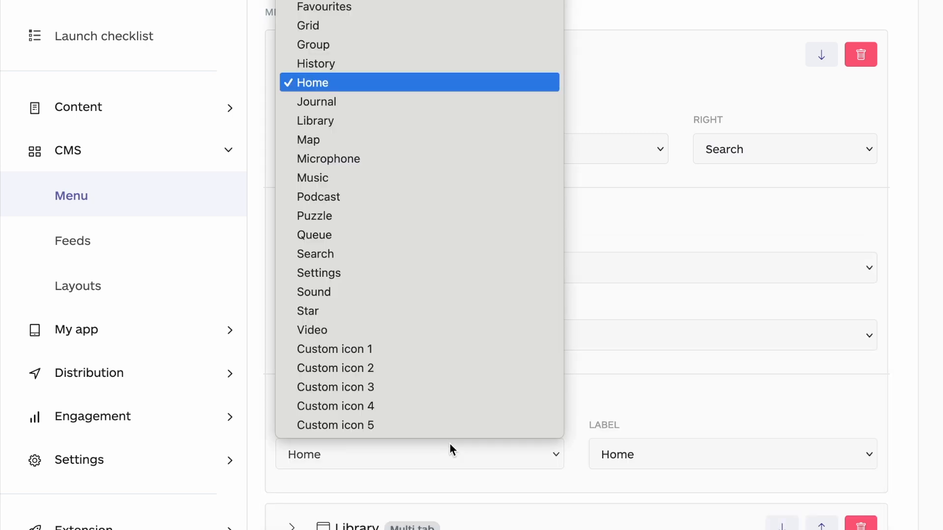
click(450, 445)
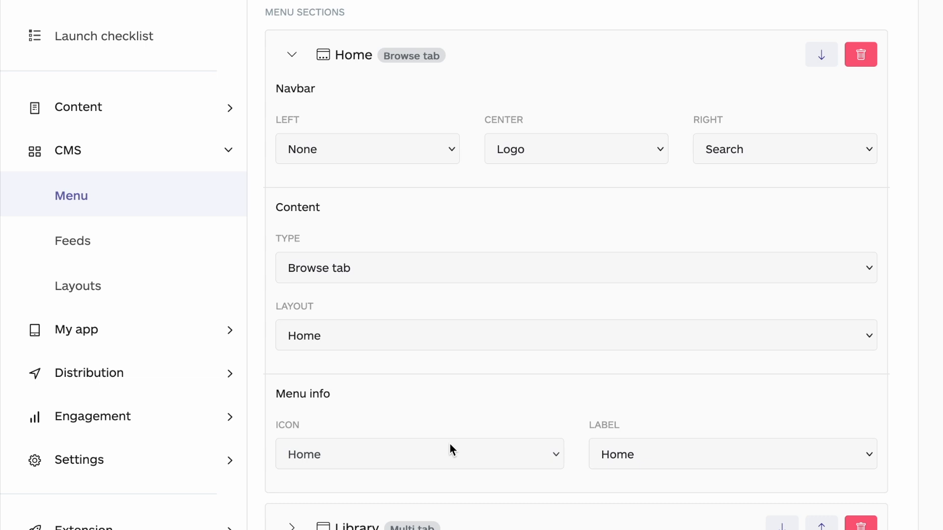
click(647, 451)
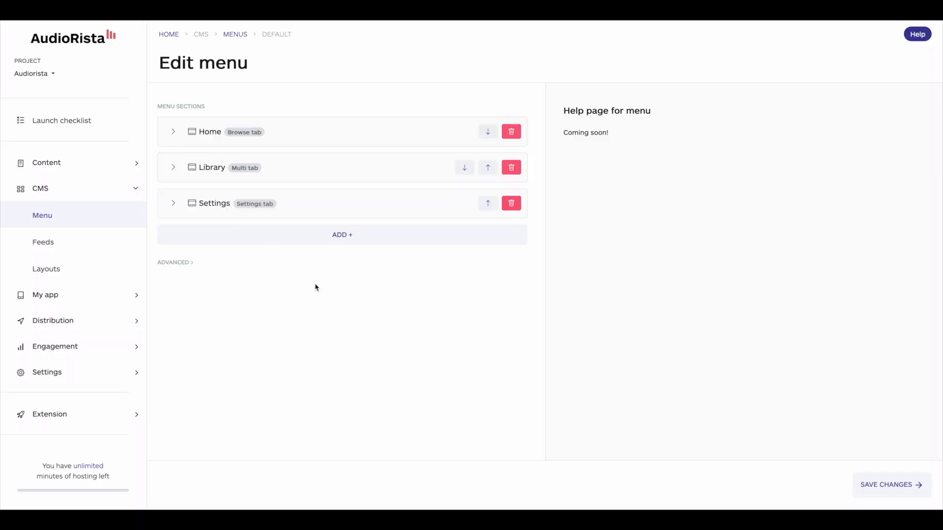
Add a new menu section with Logo in the navbar's center slot and Search in its right slot.
click(376, 237)
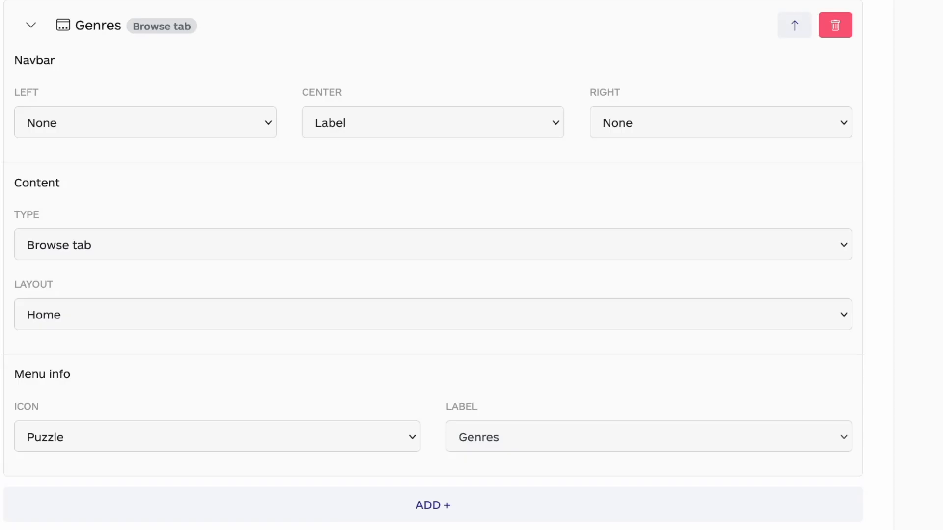
click(364, 128)
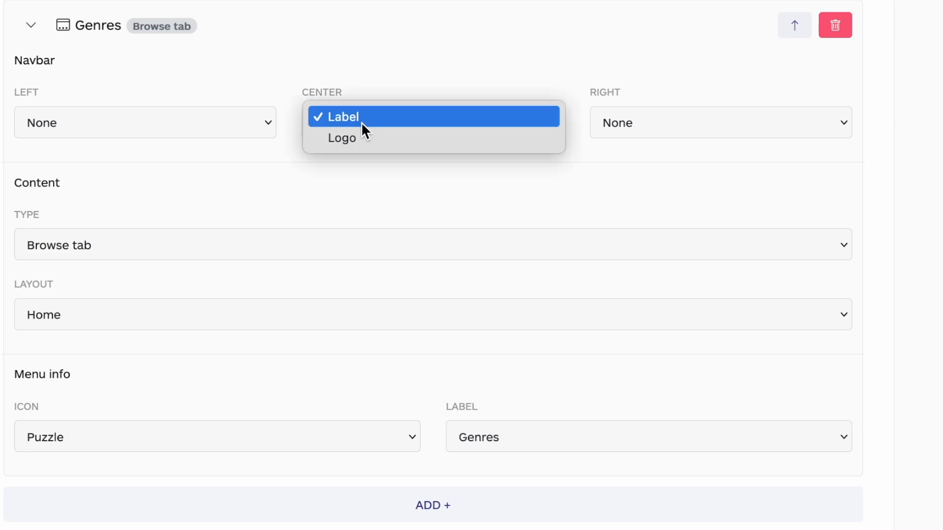
click(373, 140)
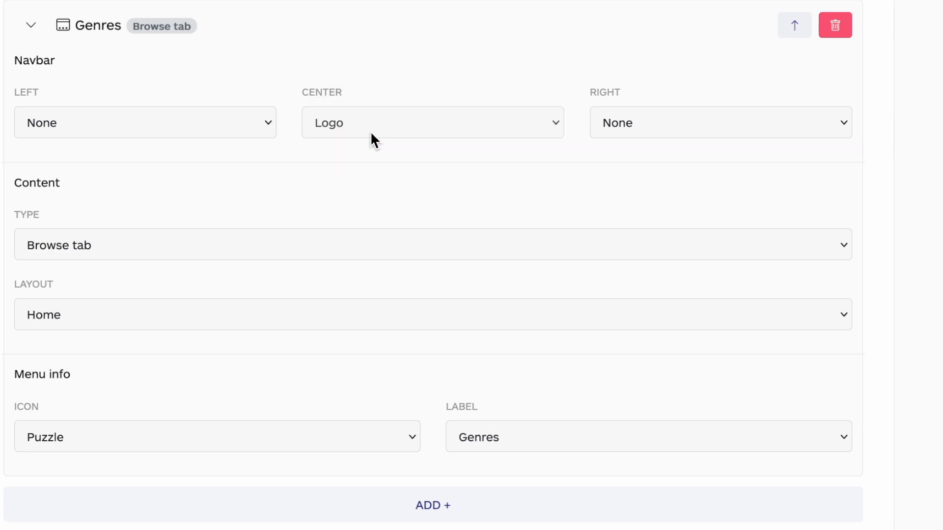
click(624, 134)
click(635, 141)
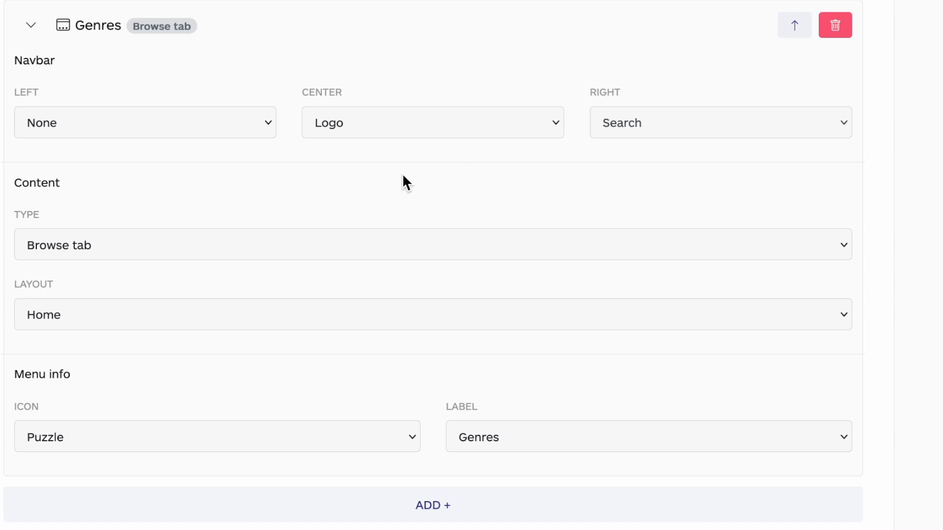
Set the new section's content type to Feed tab with My Feed as its feed.
click(204, 238)
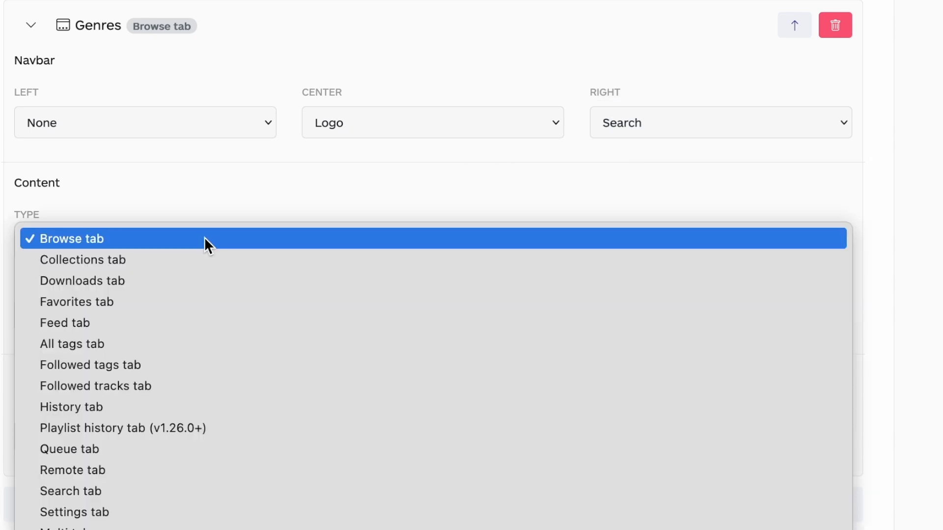
click(186, 319)
click(206, 320)
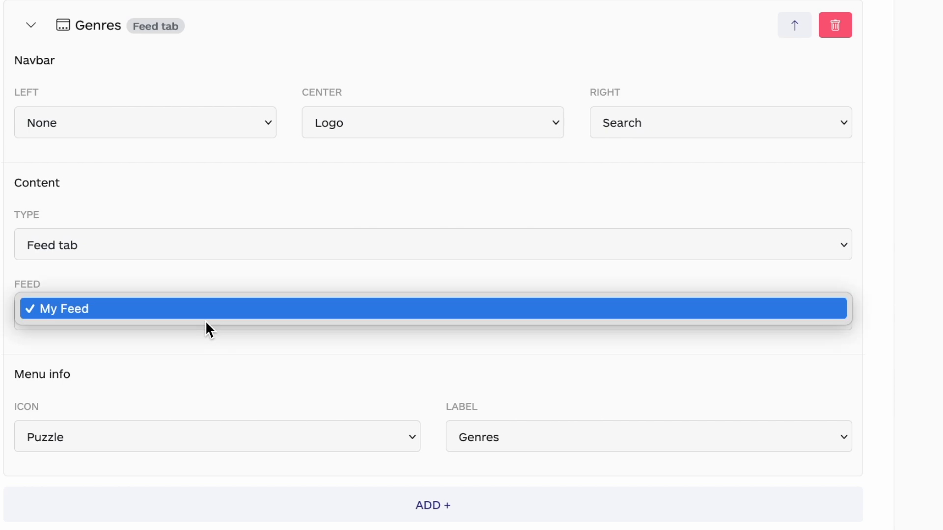
click(271, 388)
Set the new section's menu icon to Grid and its label to My Feed.
click(247, 432)
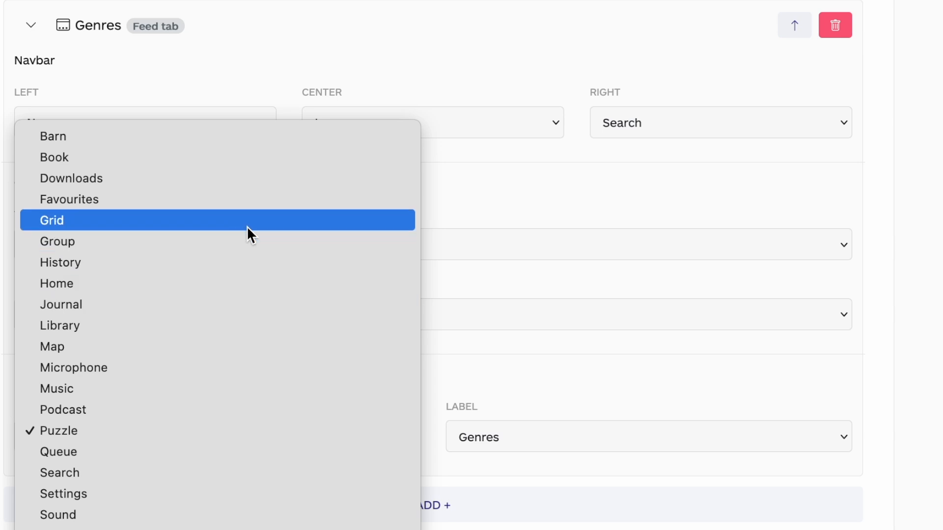
click(246, 226)
click(587, 451)
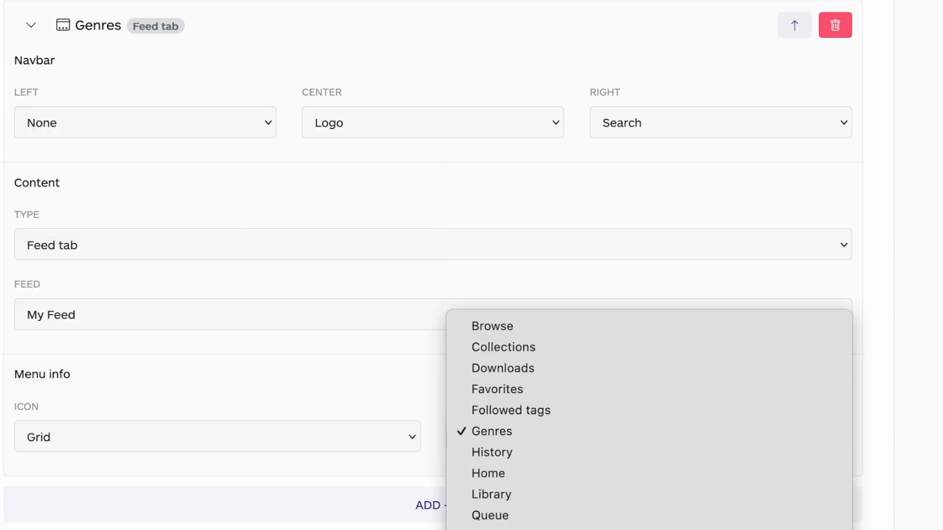
click(535, 529)
click(188, 500)
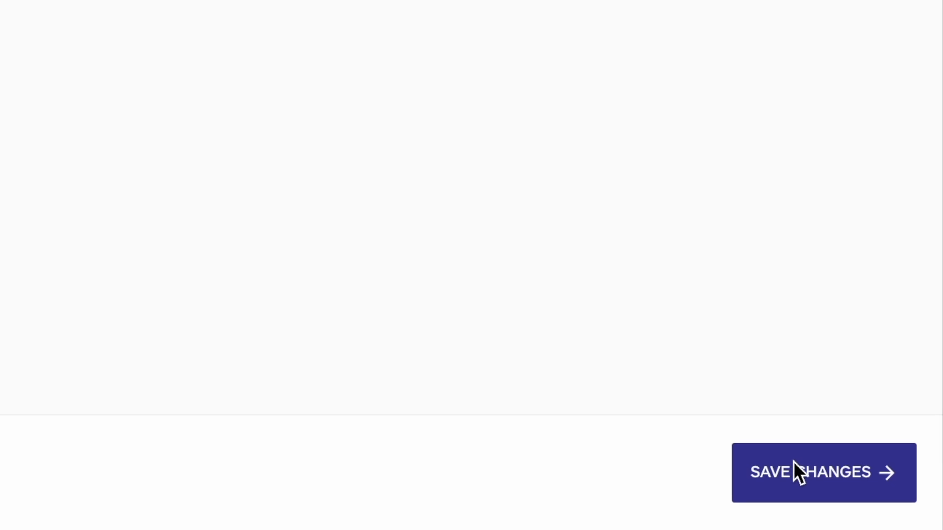
Save the menu changes and open the My Feed tab in the mobile app.
click(751, 444)
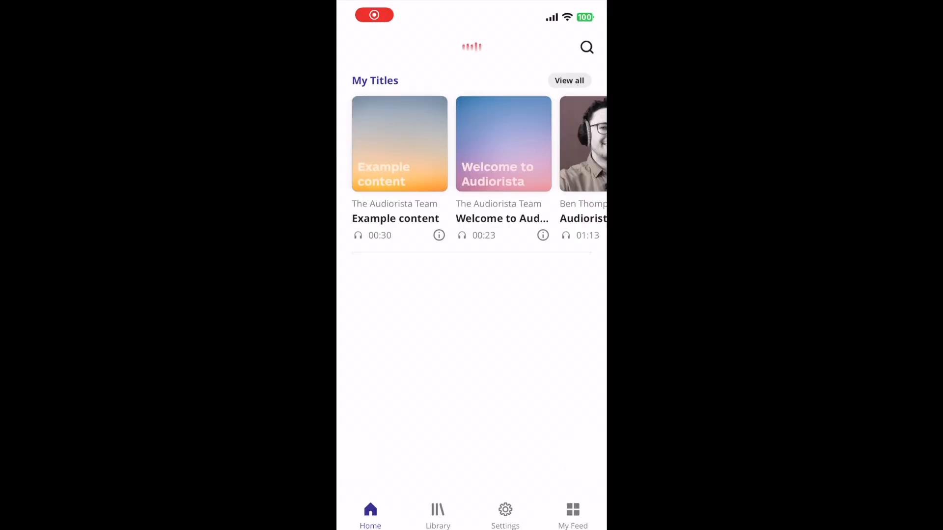
click(825, 457)
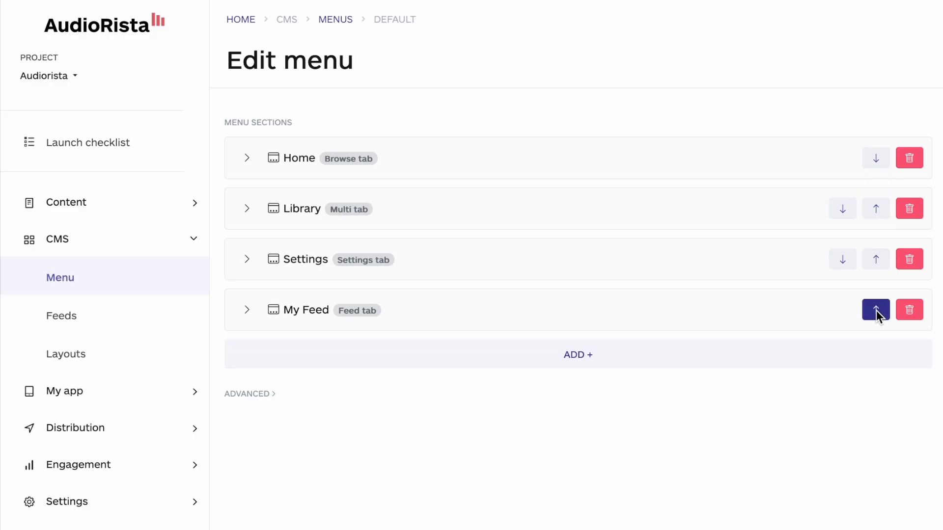
Move the My Feed section up to directly below Home, save the menu, and open My Feed in the mobile app.
click(878, 307)
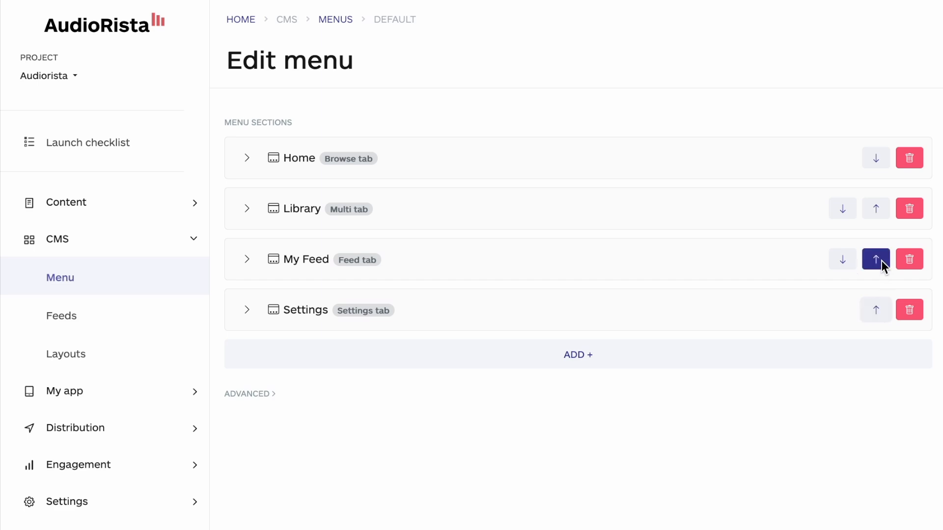
click(884, 484)
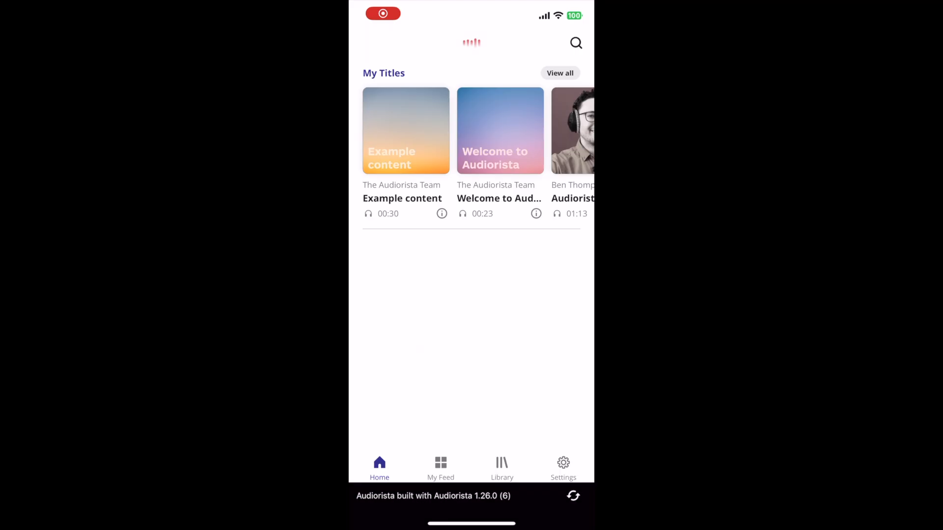
click(440, 468)
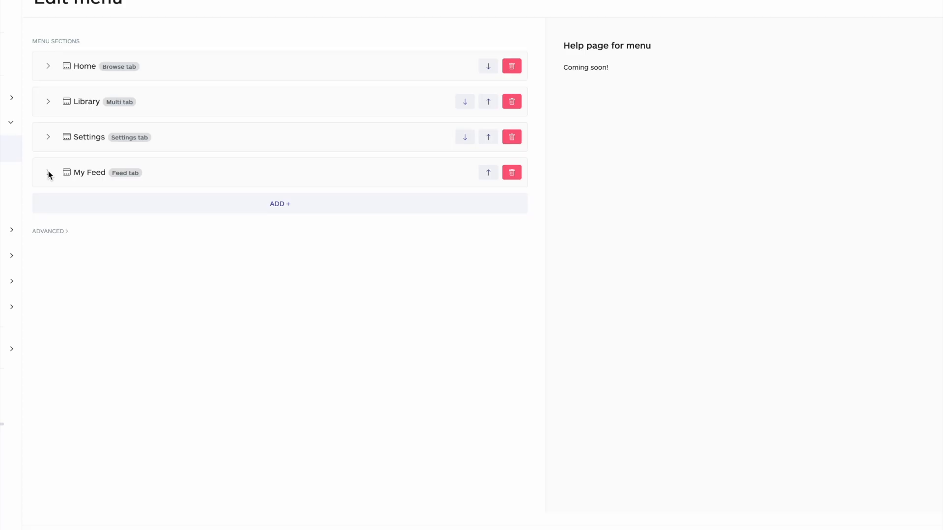
Remove the My Feed section from the menu.
click(511, 173)
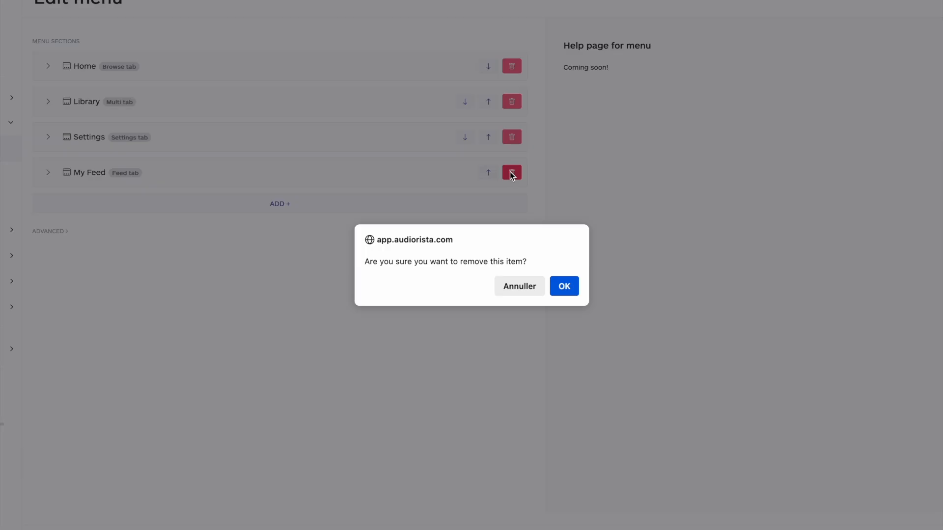
click(565, 293)
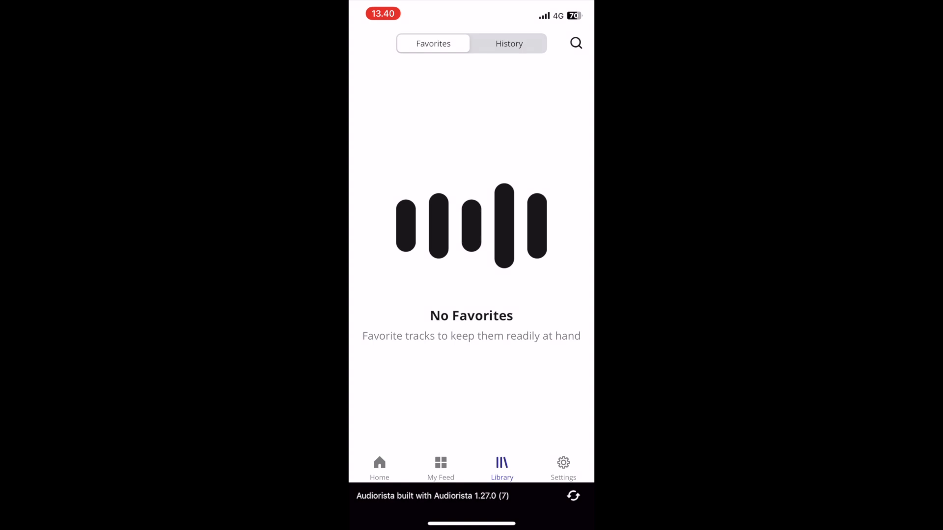
View the History and Favorites subtabs of the Library tab in the mobile app.
click(509, 43)
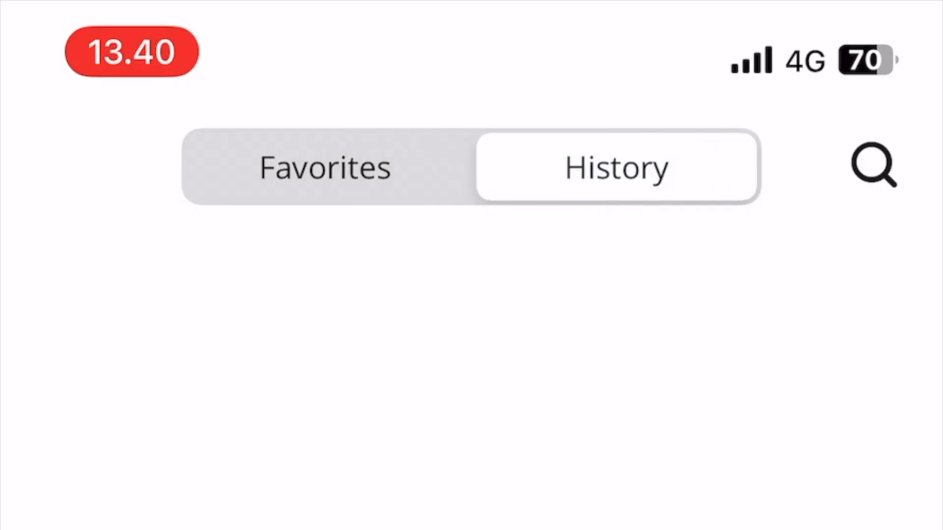
click(325, 167)
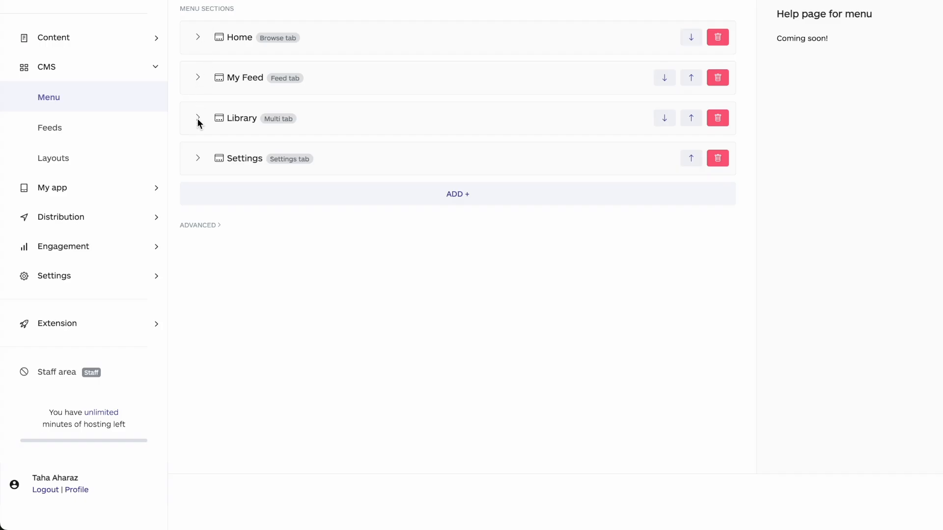
Expand the Library menu section and examine the content type and label settings of its Favorites and History subtabs.
click(199, 121)
scroll(215, 231, down, 2)
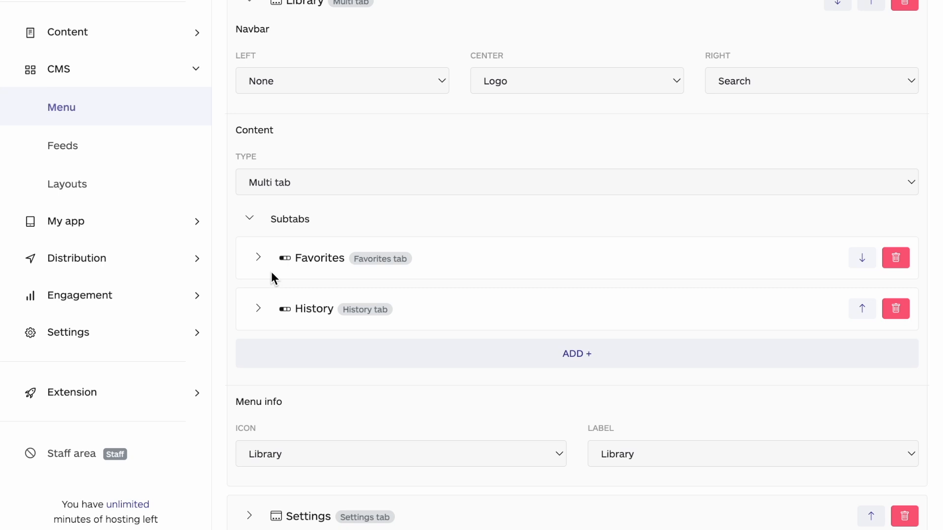
scroll(271, 275, down, 1)
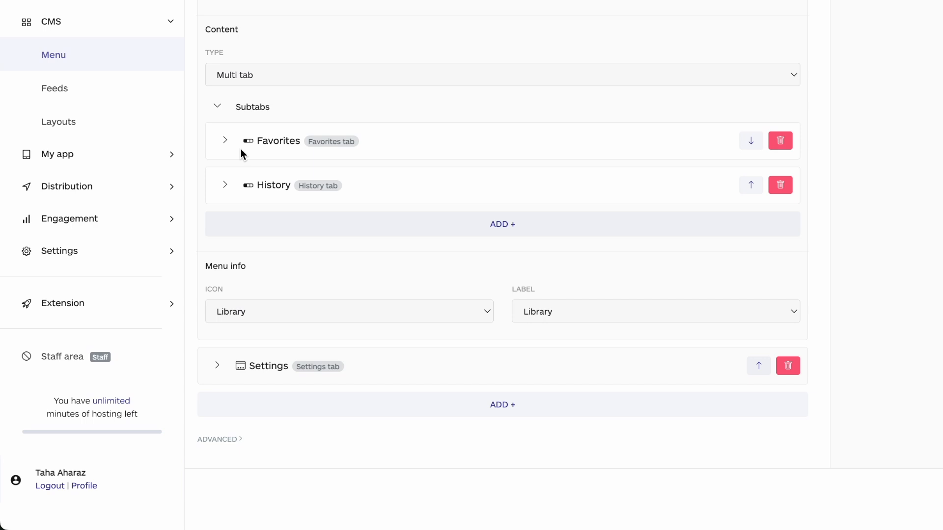
click(225, 141)
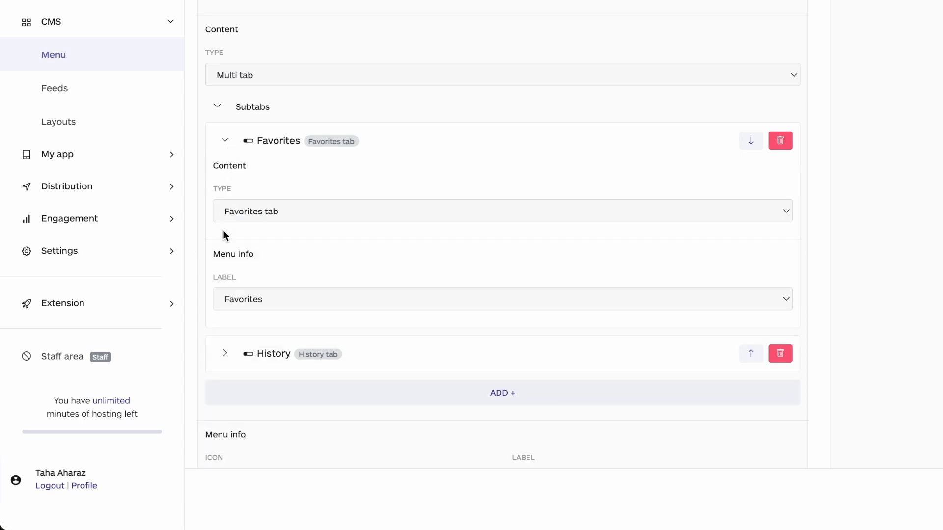
scroll(228, 281, down, 1)
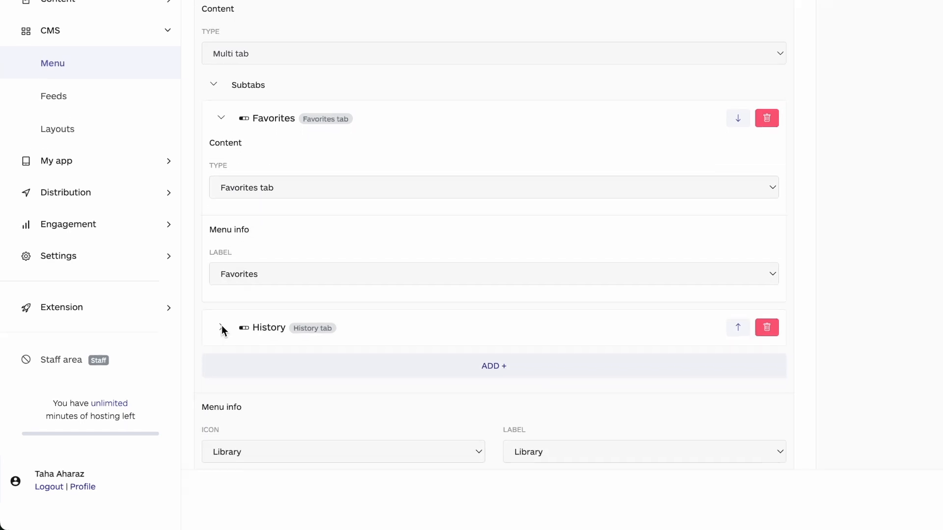
click(226, 325)
scroll(222, 328, down, 4)
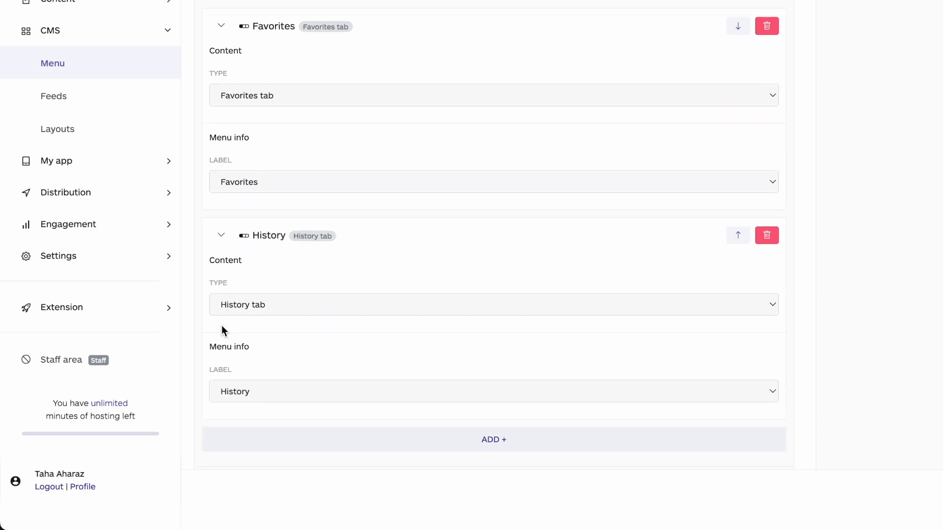